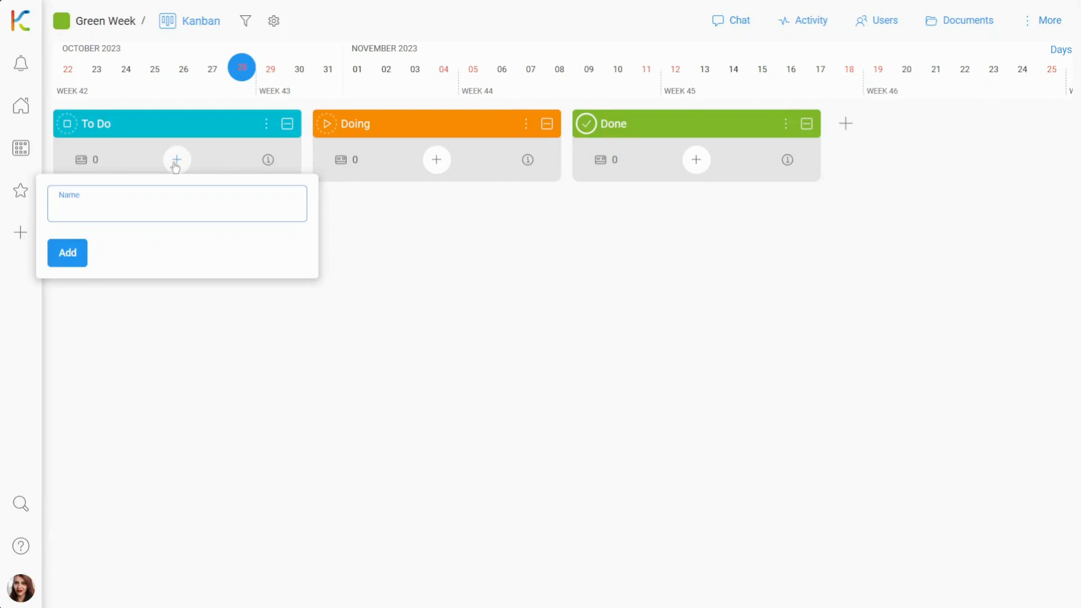
Add a card named Urban Picnic to the To Do column
text(Urban Picnic)
click(67, 252)
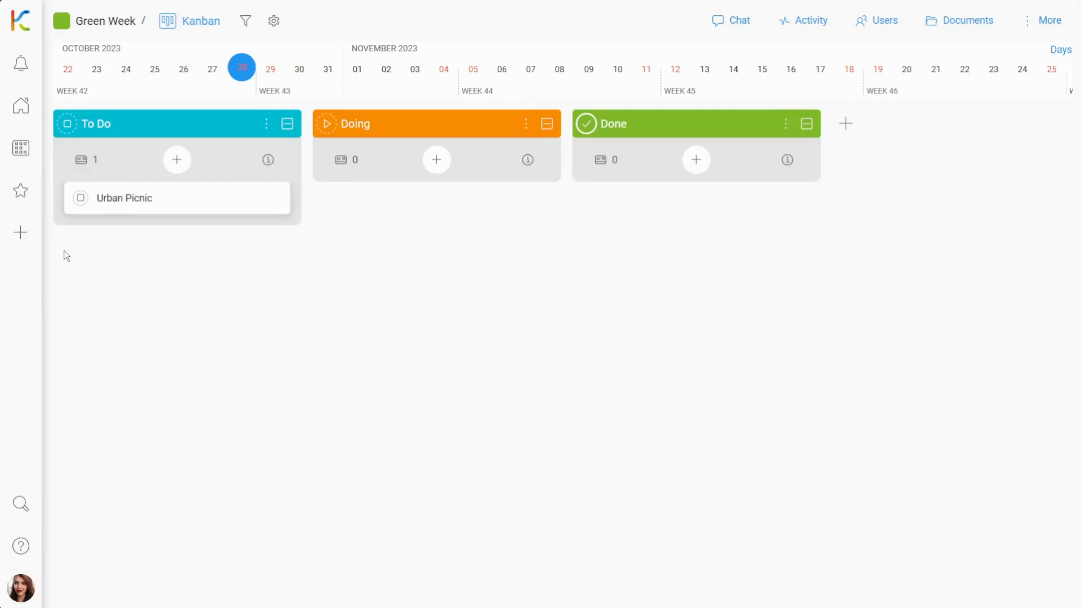
Open the Urban Picnic card and start a new note element named Short description
click(206, 209)
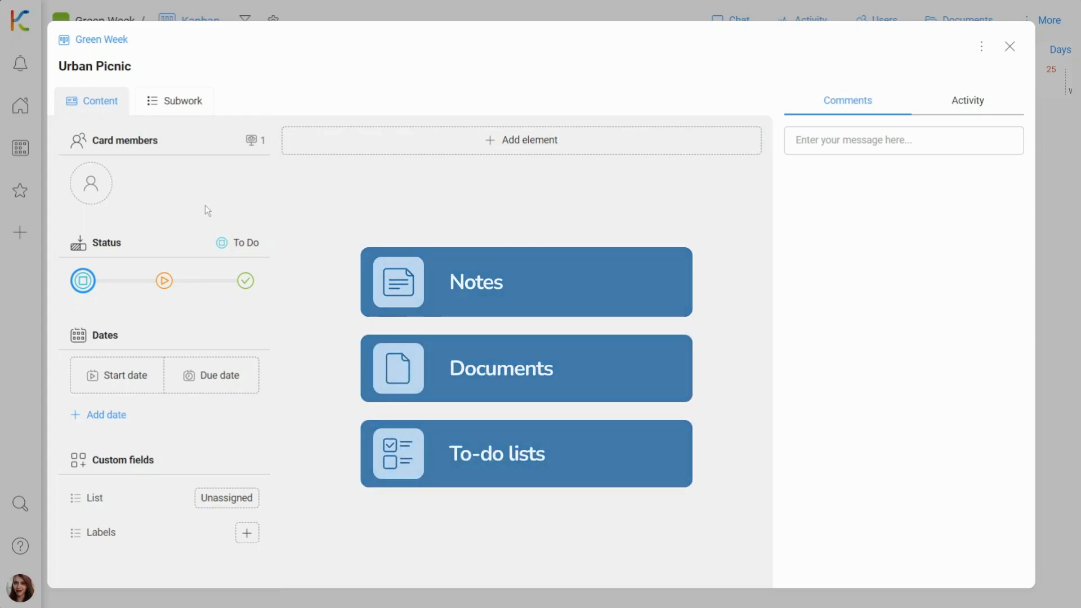
click(594, 138)
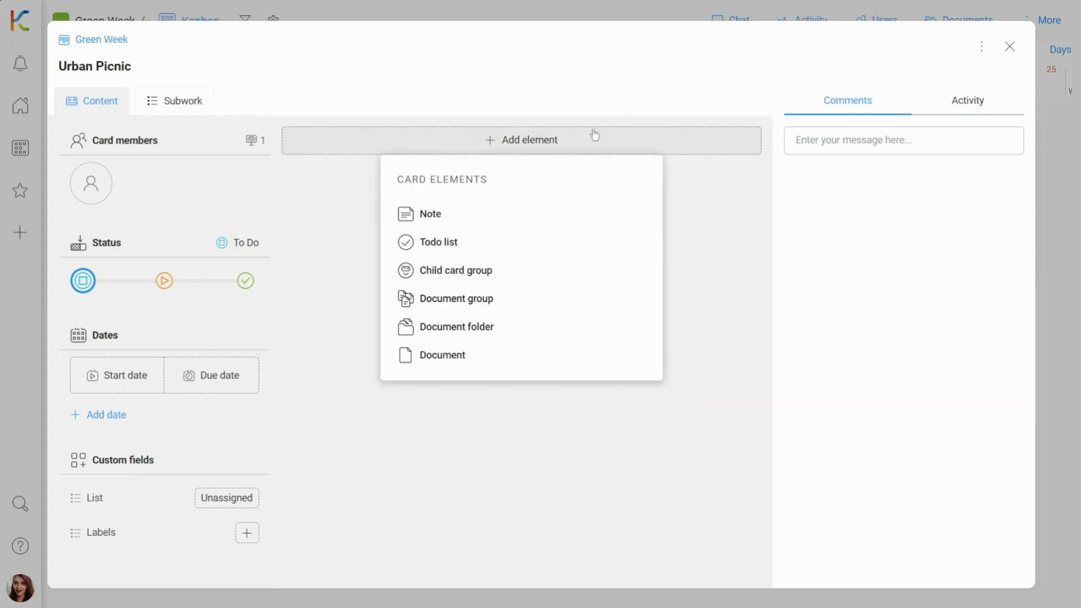
click(533, 212)
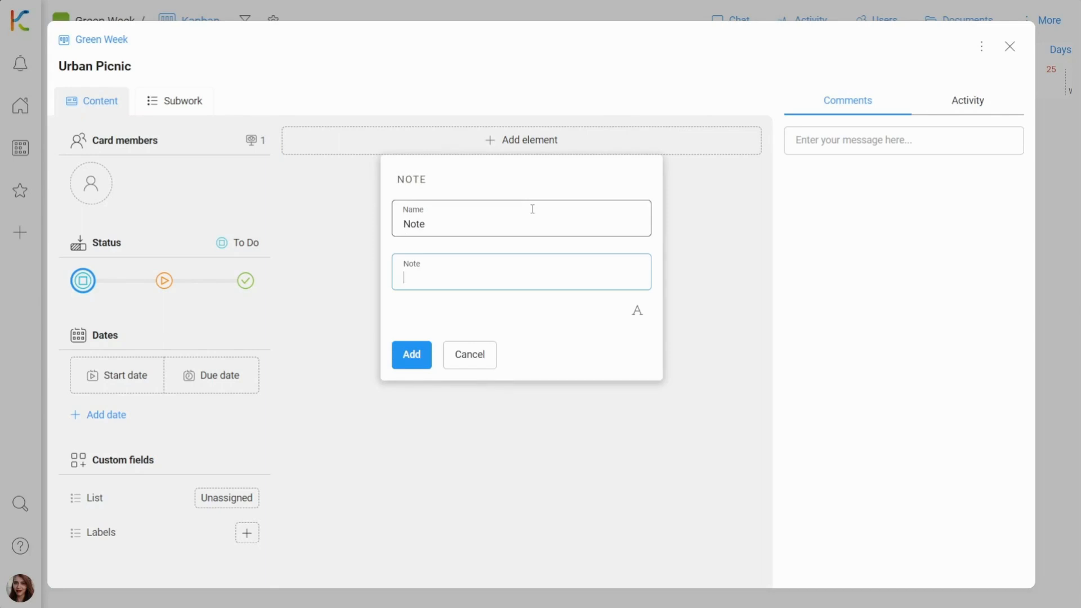
click(585, 207)
key(BackSpace)
key(BackSpace)
key(BackSpace)
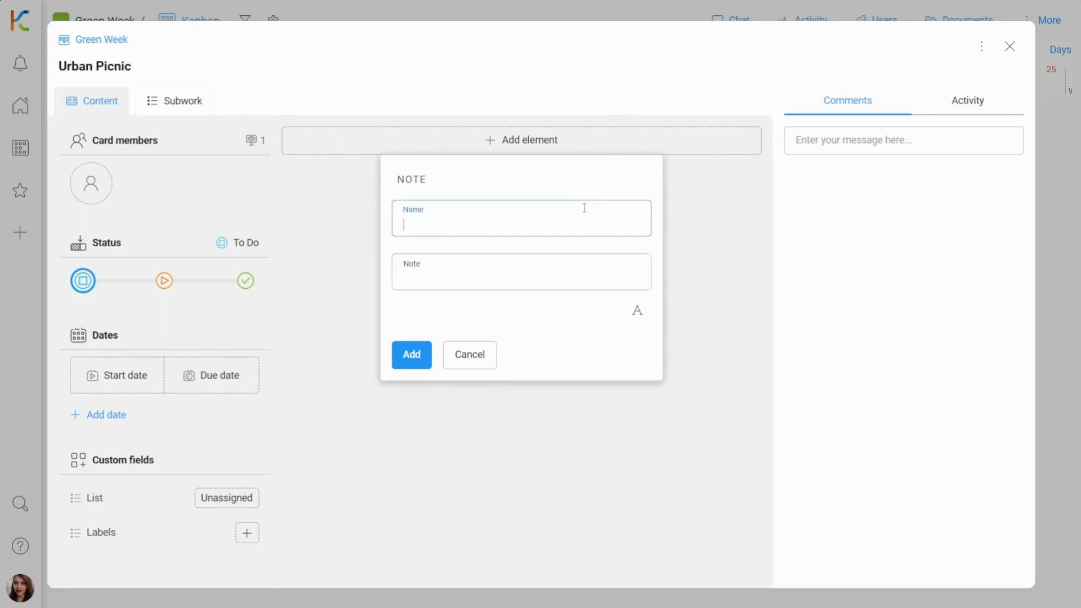
text(Short description)
Paste the event description as the note's text and add the note to the card
click(561, 273)
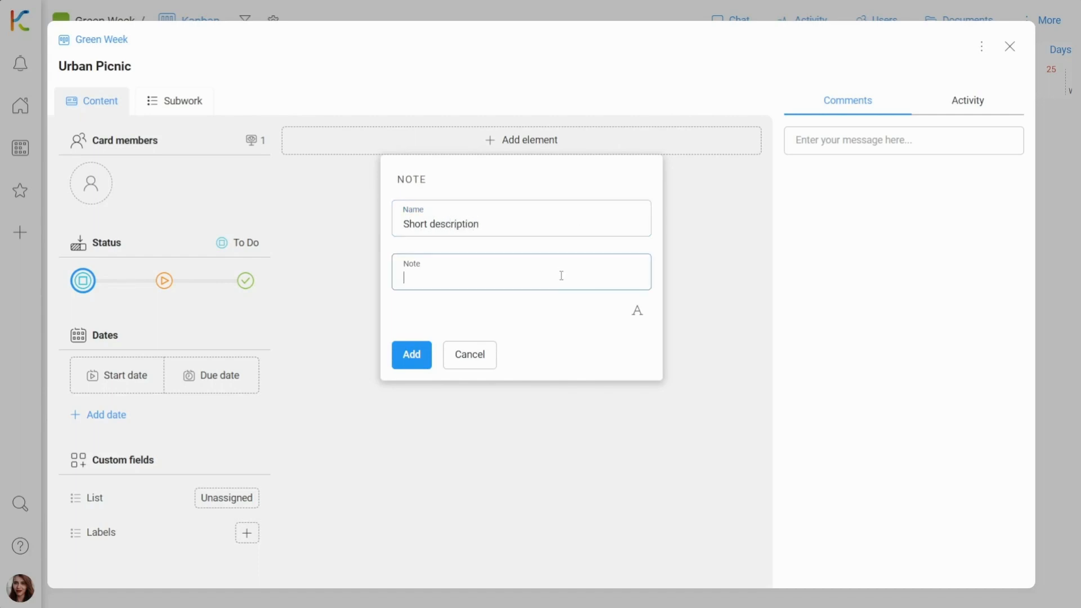
text(Join us for the fourth edition of Urban Picnic 2023. Discover the fascinating world of ecology and green energy through an insightful lecture that will highlight the importance of sustainable living in urban environments. Indulge your taste buds with a range of delectable and mouthwatering food options, ensuring a delightful culinary experience. Don't miss out on this unique opportunity to expand your knowledge while enjoying a delightful picnic in the heart of the city.)
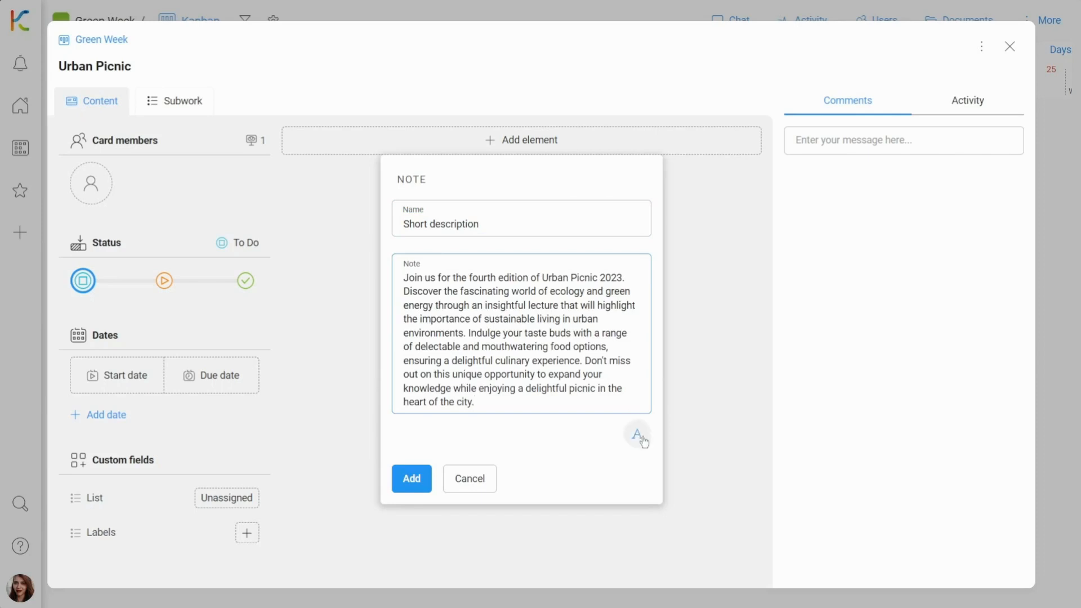
click(636, 434)
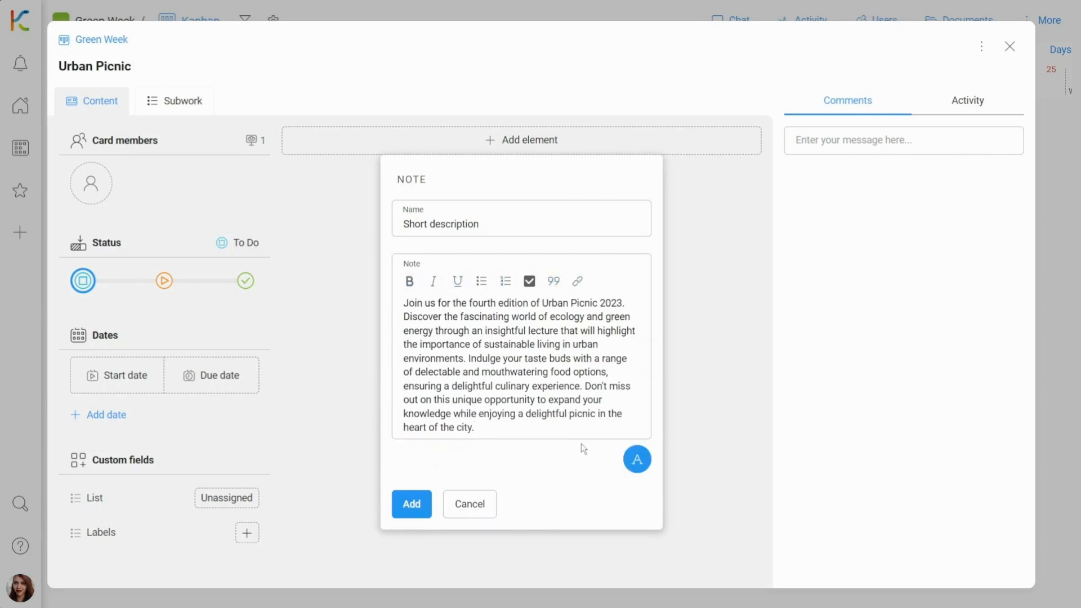
click(638, 457)
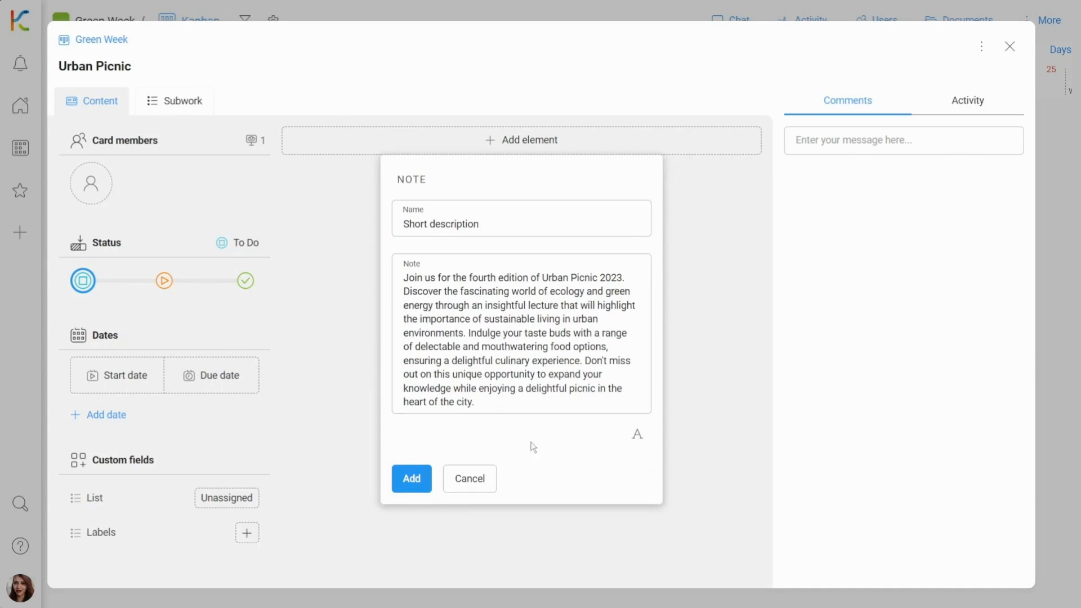
click(414, 476)
Upload the Urban-Picnic-poster image from the file explorer into the card
key(alt+Tab)
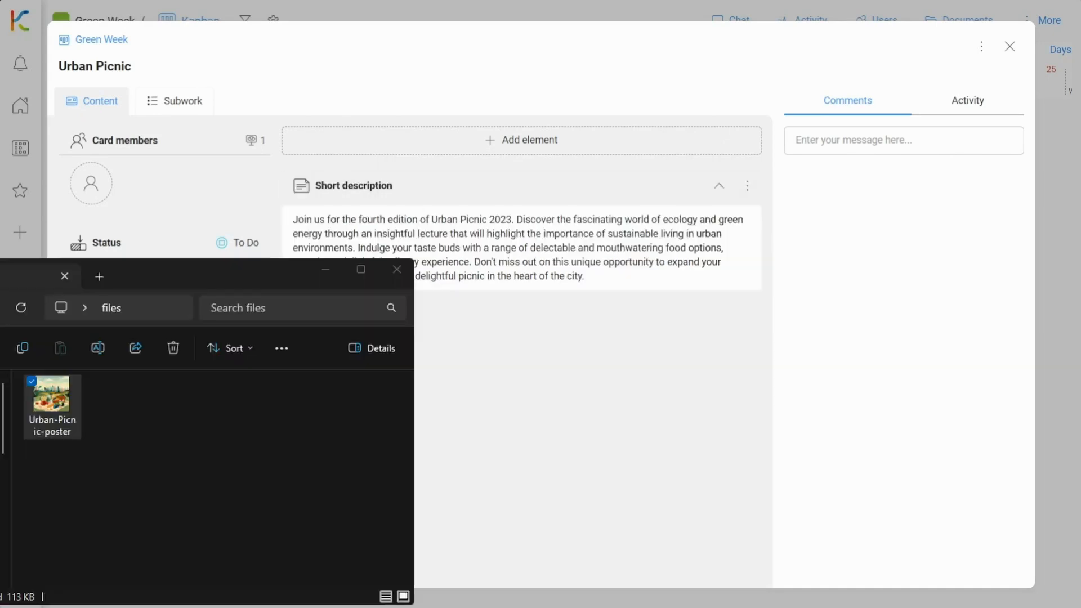
drag(52, 401, 492, 434)
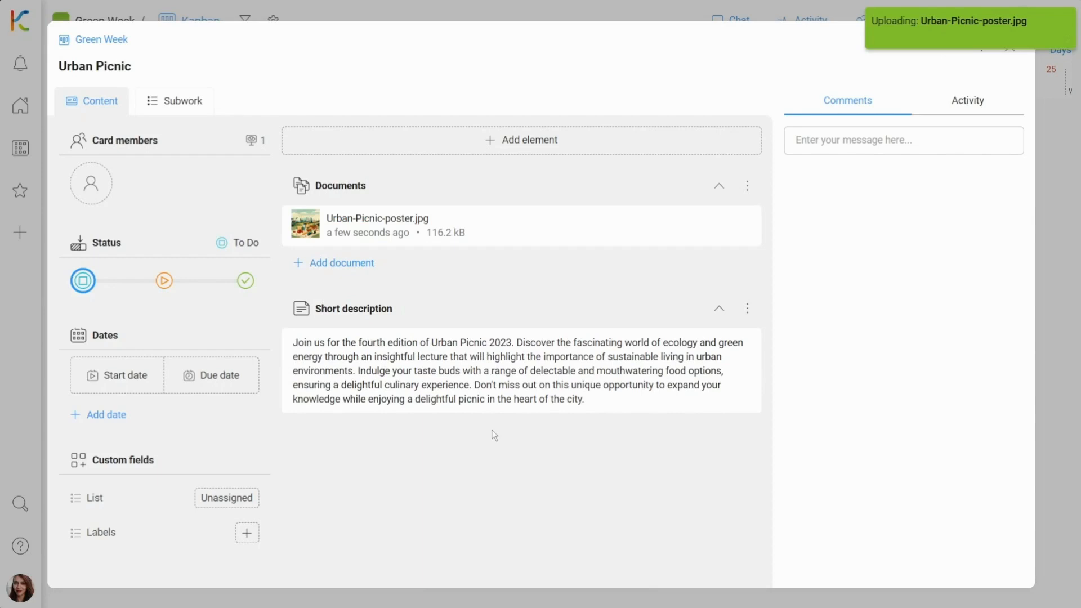
Add a new Word document named Picnic Scenario to the card
click(542, 148)
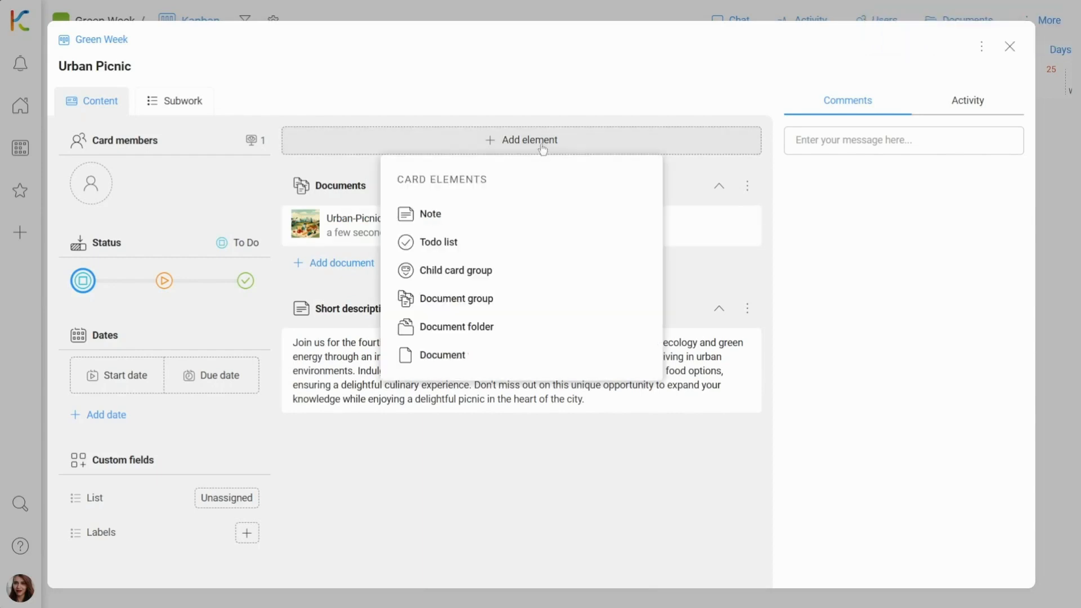
click(481, 355)
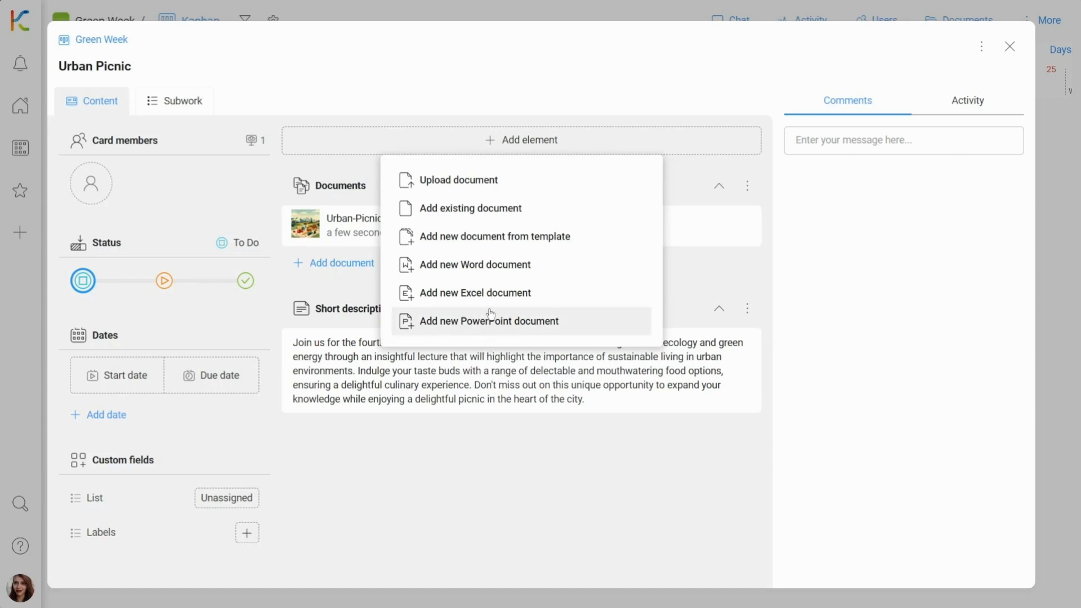
click(488, 276)
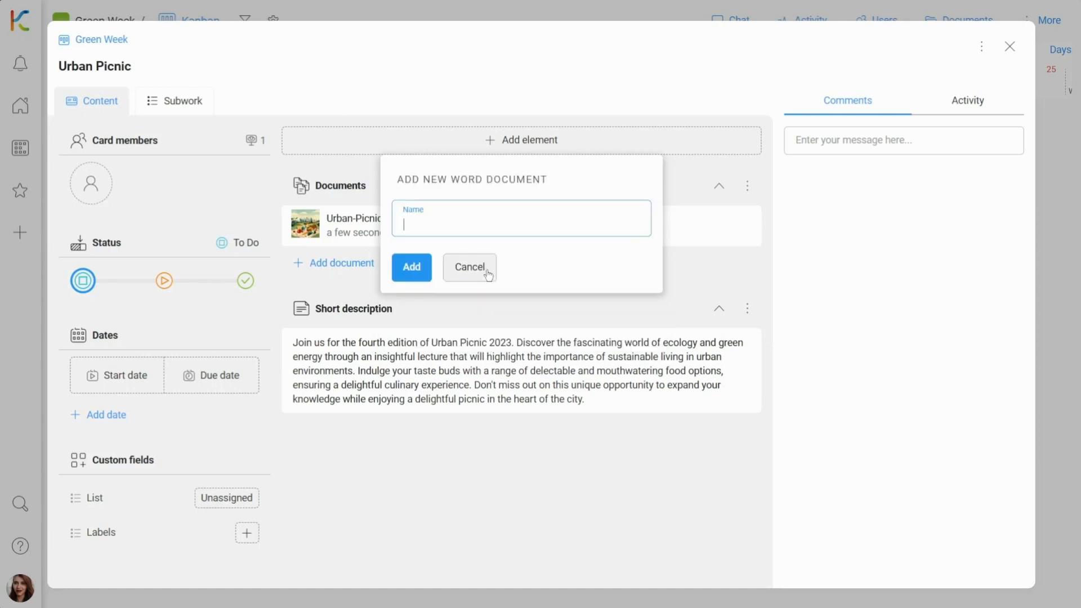
text(Picnic Scenario)
click(417, 271)
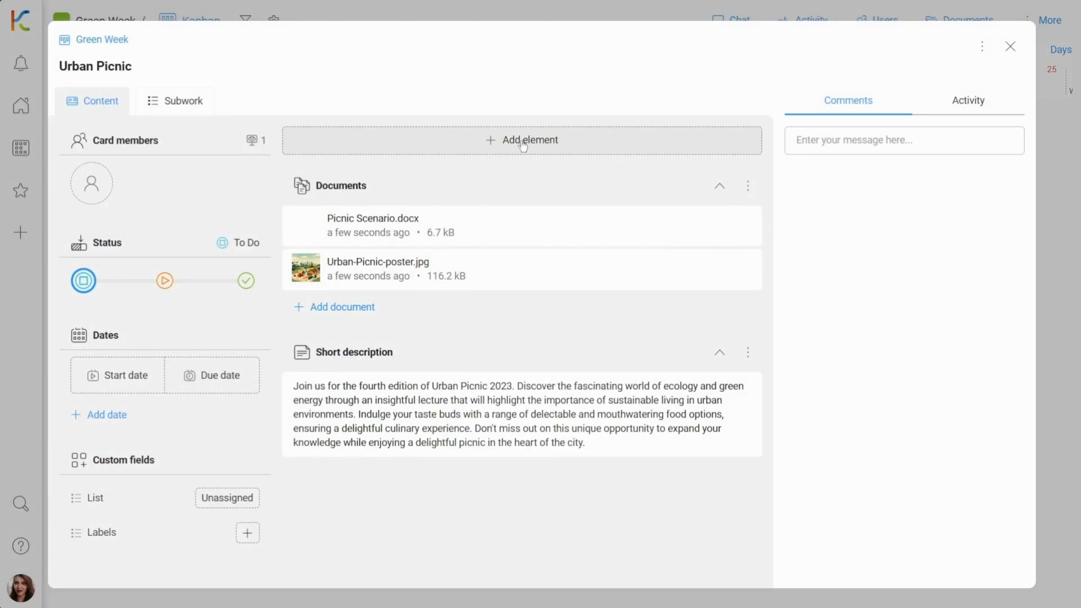
Add a to-do list named Tasks to the card with a first item Food
click(522, 144)
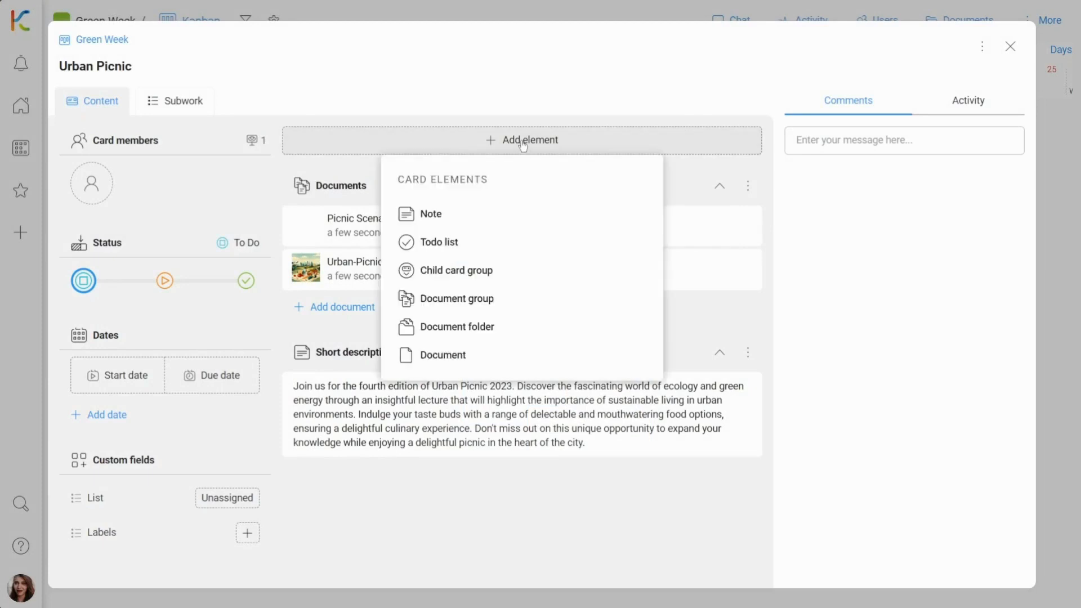
click(488, 247)
key(BackSpace)
key(BackSpace)
key(BackSpace)
key(BackSpace)
key(BackSpace)
key(BackSpace)
key(BackSpace)
key(BackSpace)
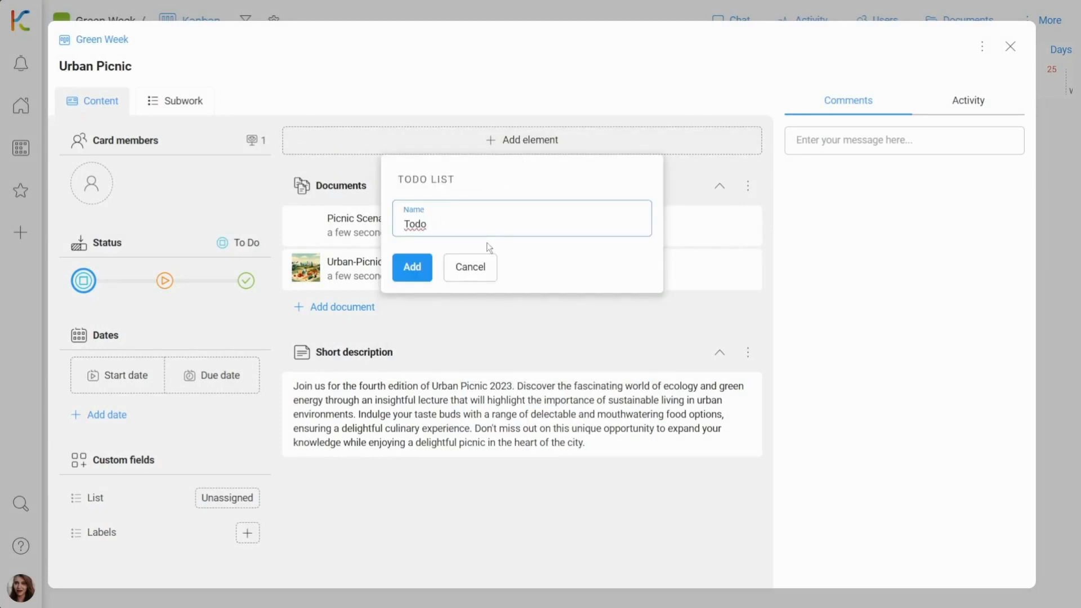
text(asks)
click(411, 266)
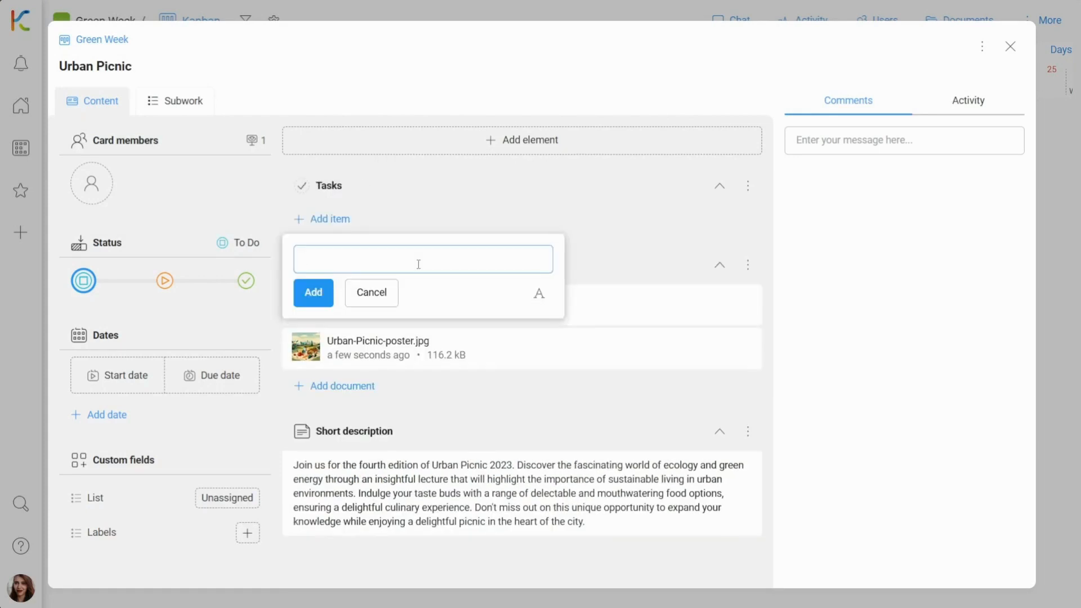
text(Food)
click(310, 292)
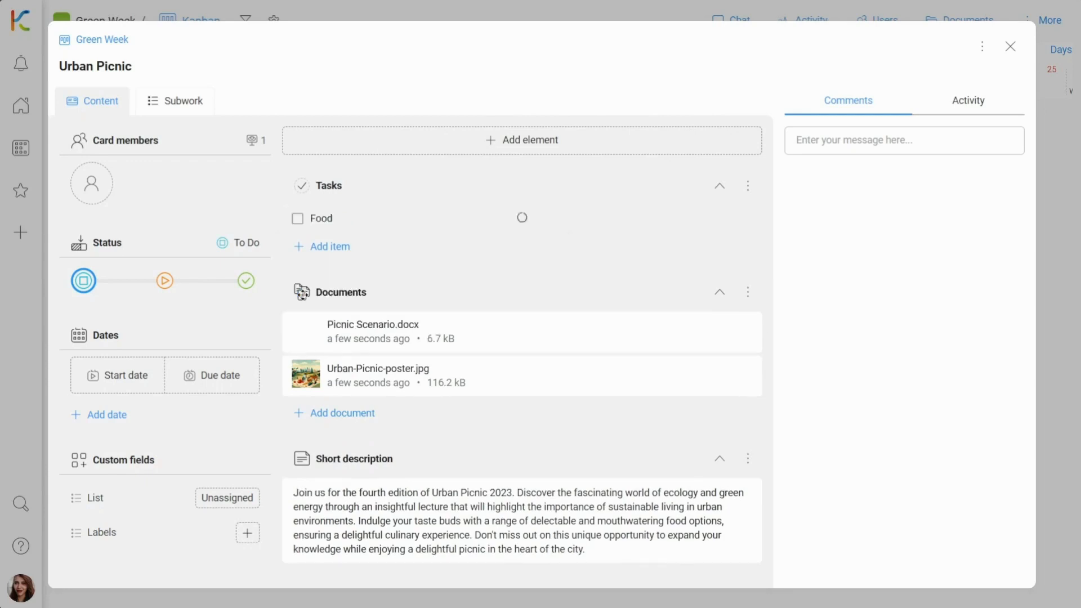
Add Picnic Lectures, Invitations and Urban Picnic Design to the Tasks list as multiple items at once
click(340, 252)
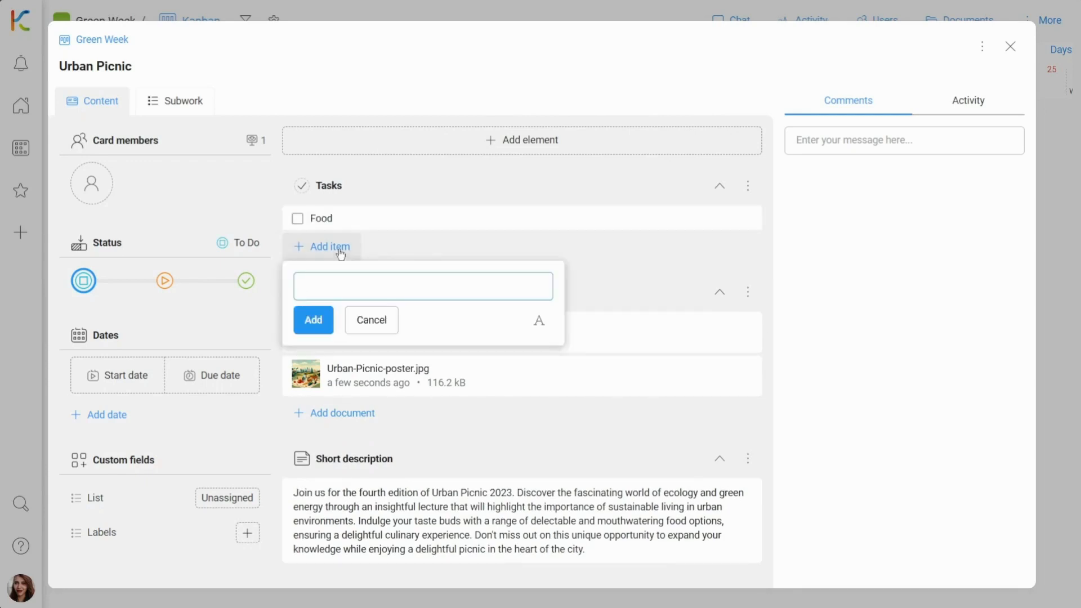
text(Picnic L)
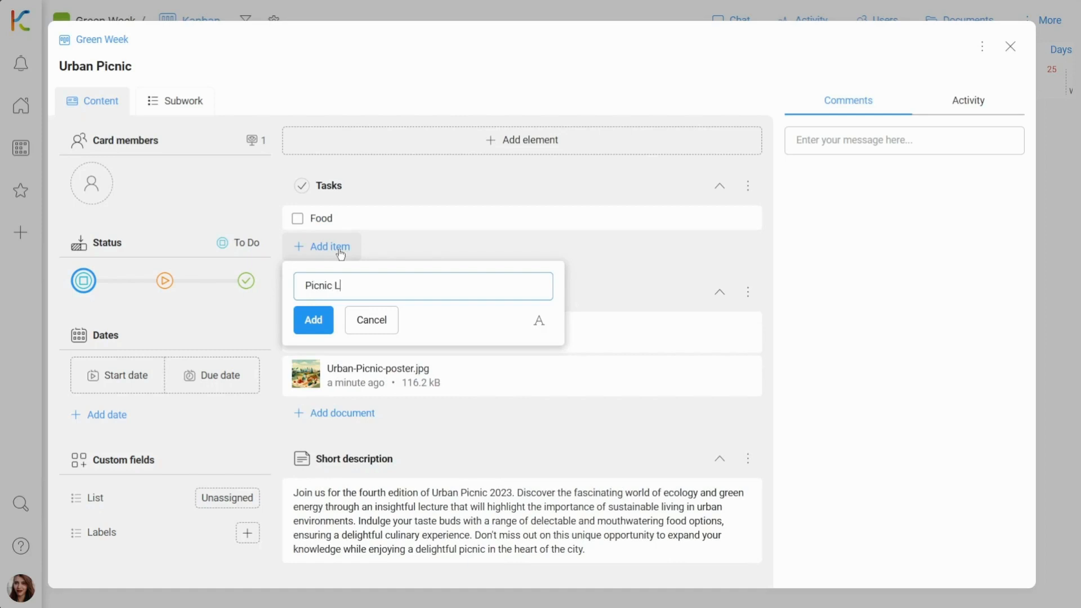
text(ectures)
key(Return)
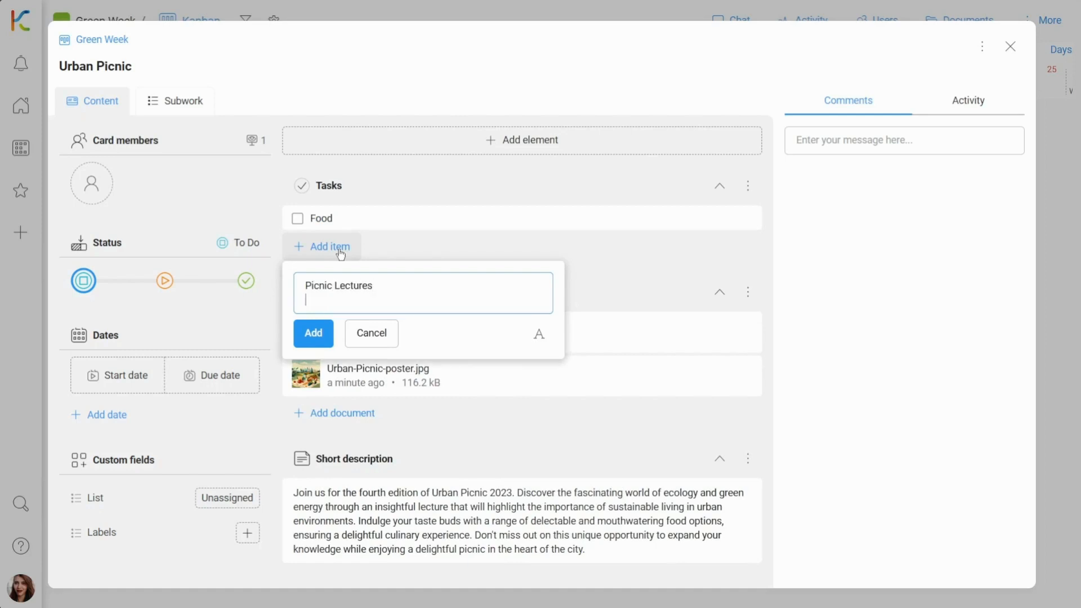
text(Invitations)
key(Return)
text(Ur)
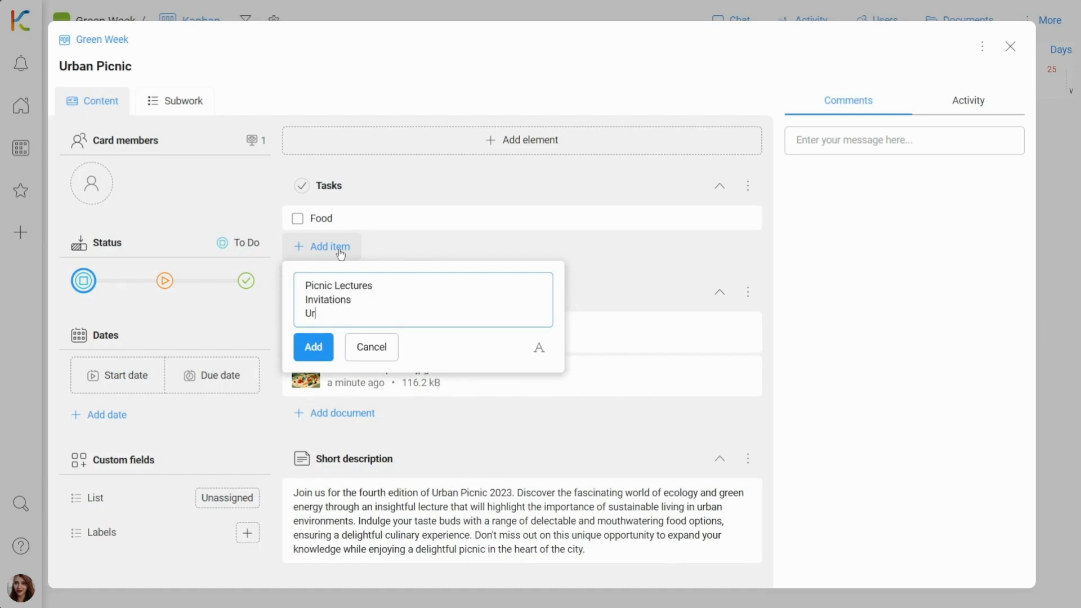
text(ban Picnic Design)
click(314, 349)
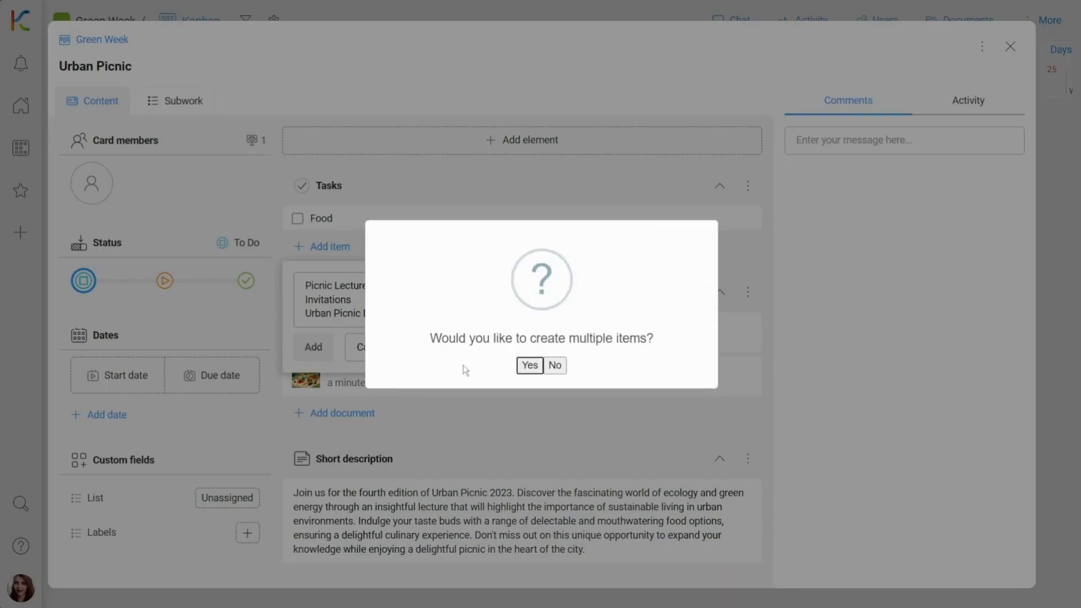
click(530, 366)
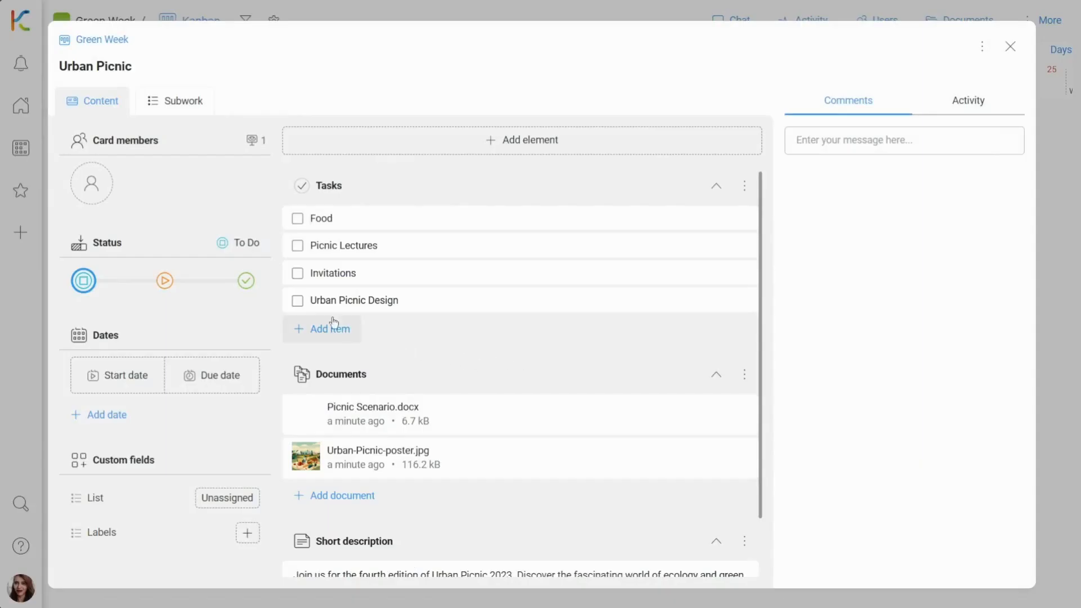
Convert the Tasks list into a child card group in the current space with To Do status
click(297, 273)
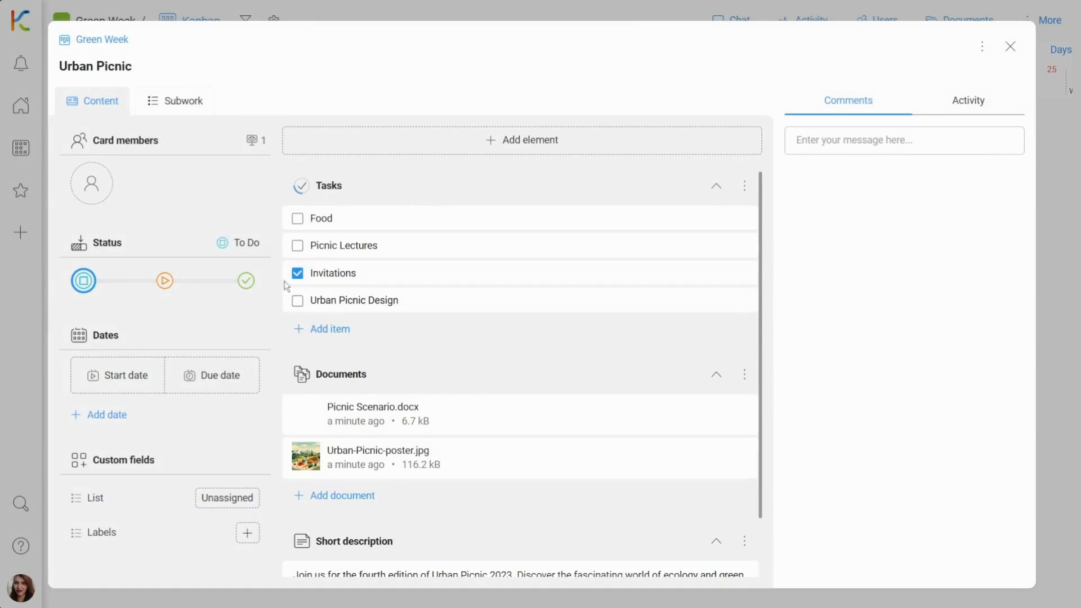
click(297, 280)
click(745, 193)
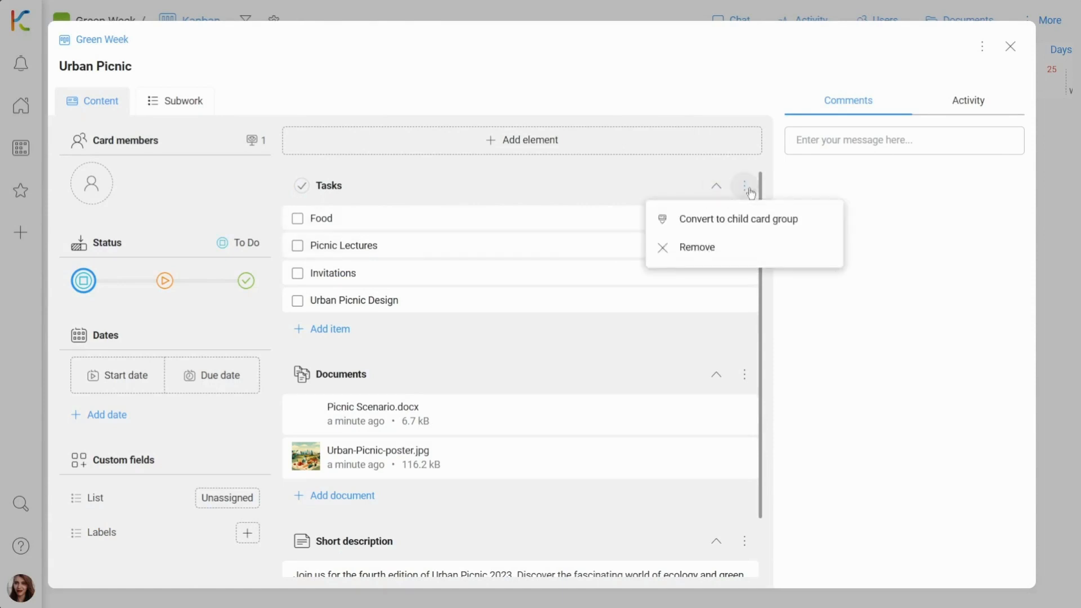
click(752, 218)
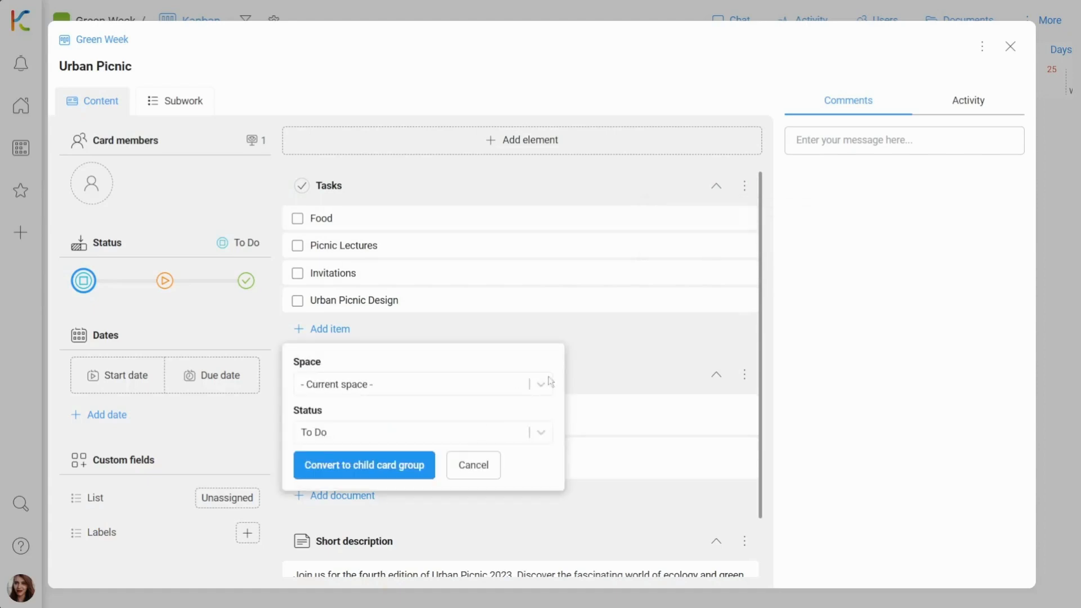
click(422, 462)
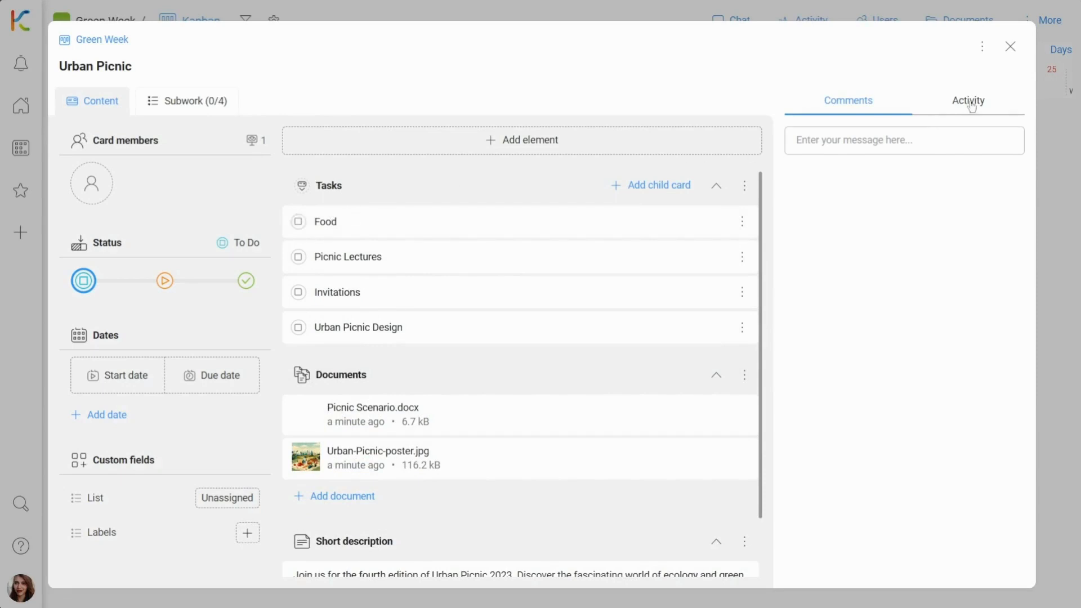
Open the Urban Picnic Design child card and set its due date to 23 November 2023
click(1010, 51)
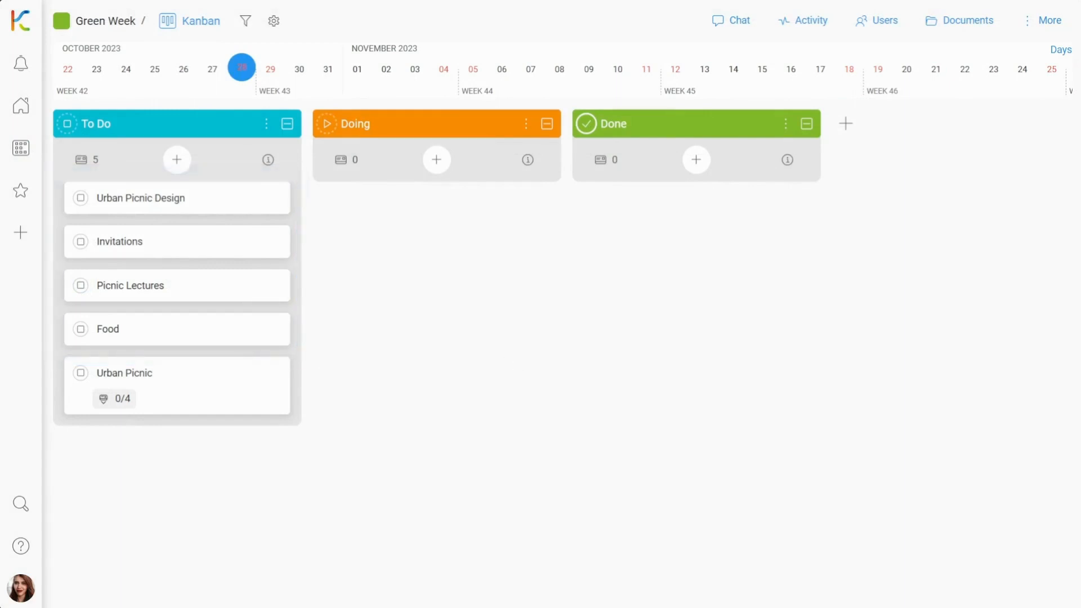
click(268, 209)
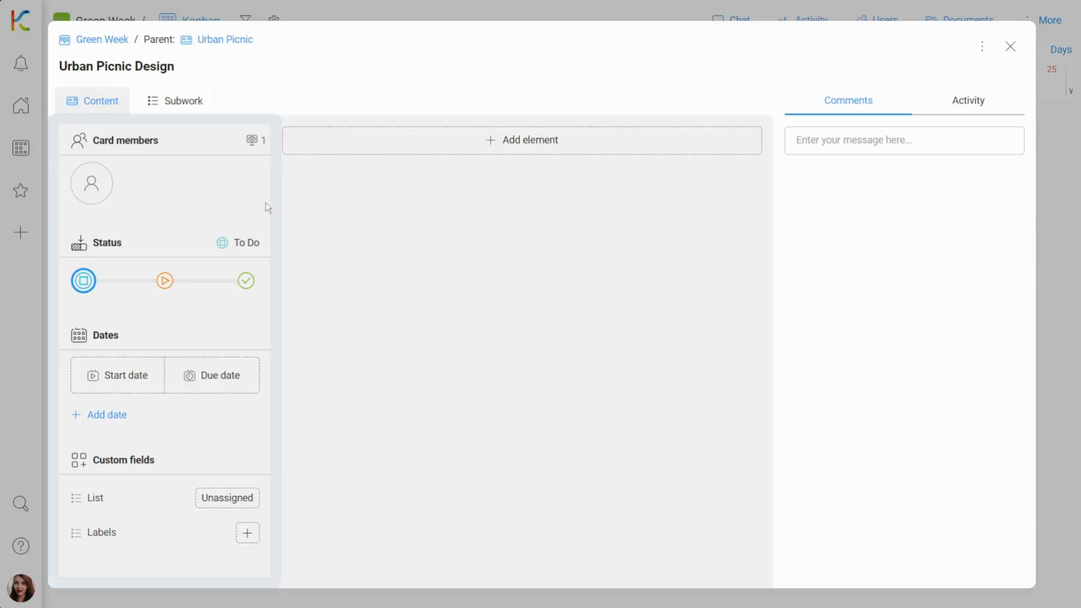
click(225, 376)
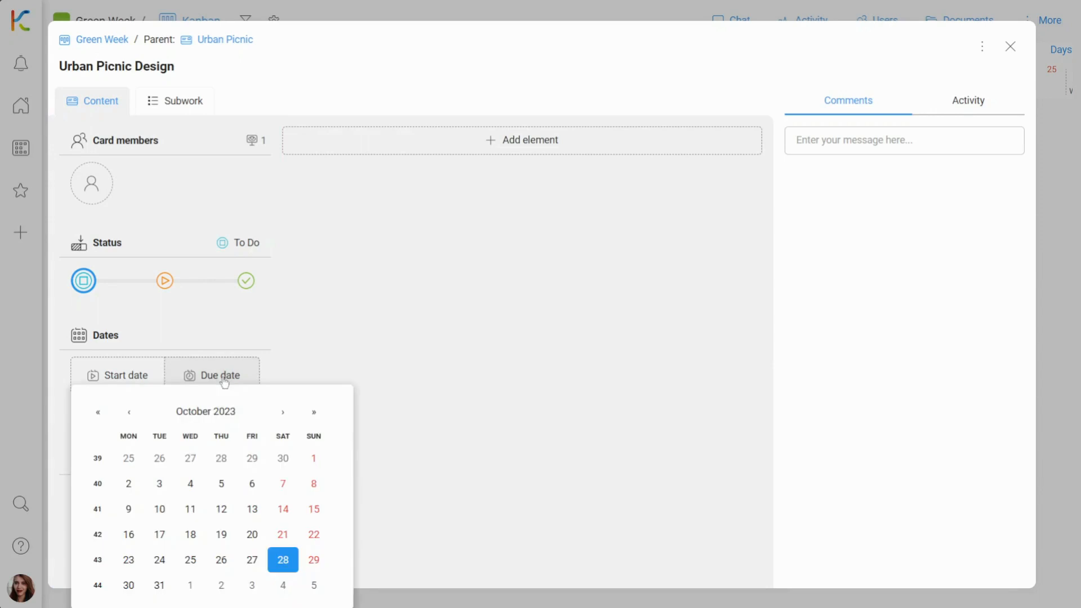
click(285, 422)
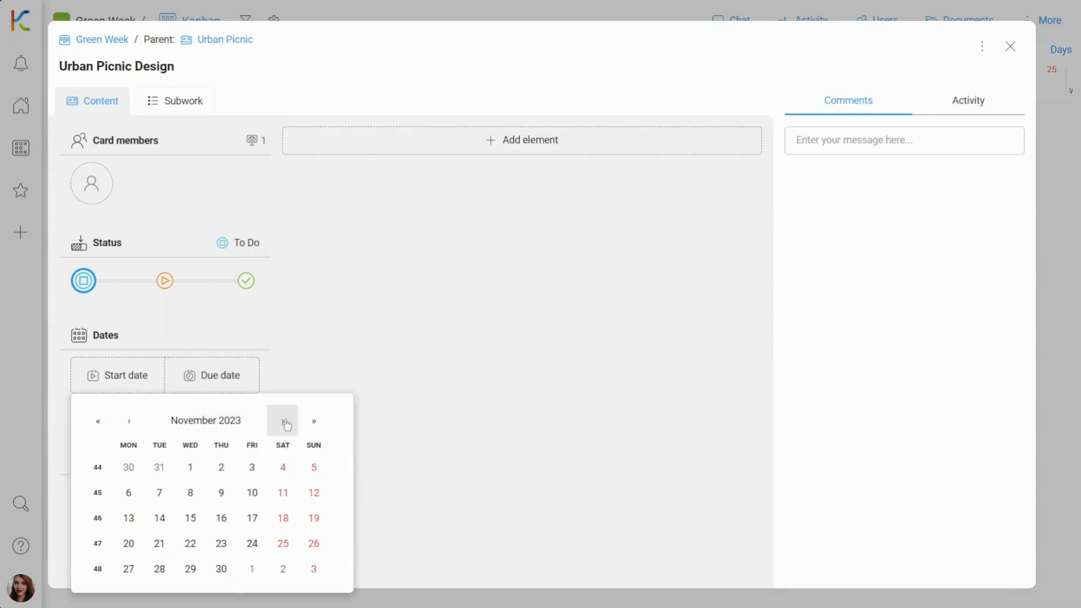
click(219, 546)
click(222, 518)
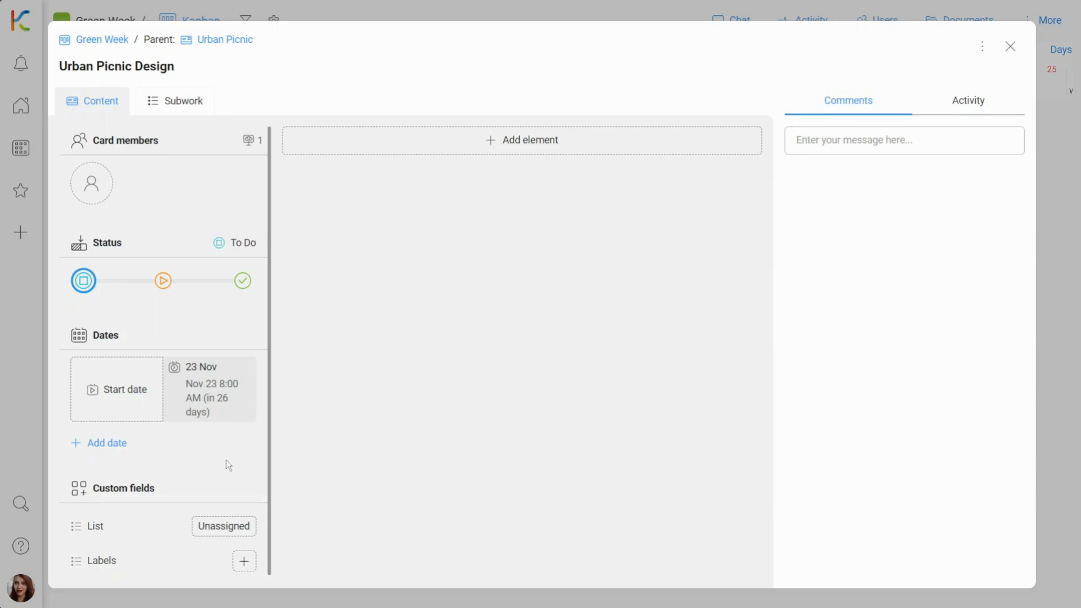
Move the Urban Picnic Design and Food child cards into Doing status
click(163, 281)
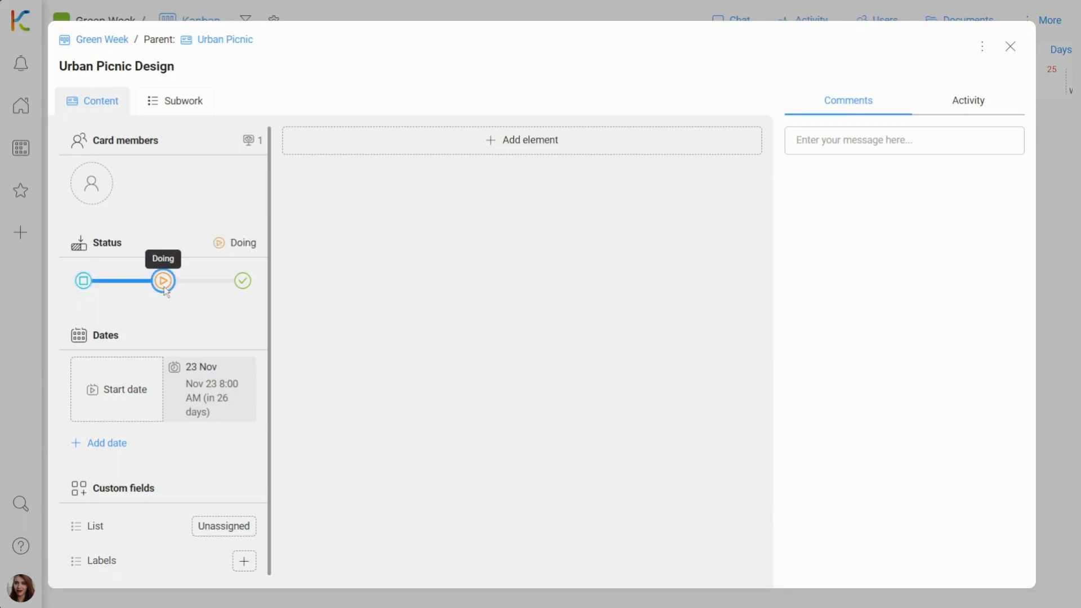
click(1011, 47)
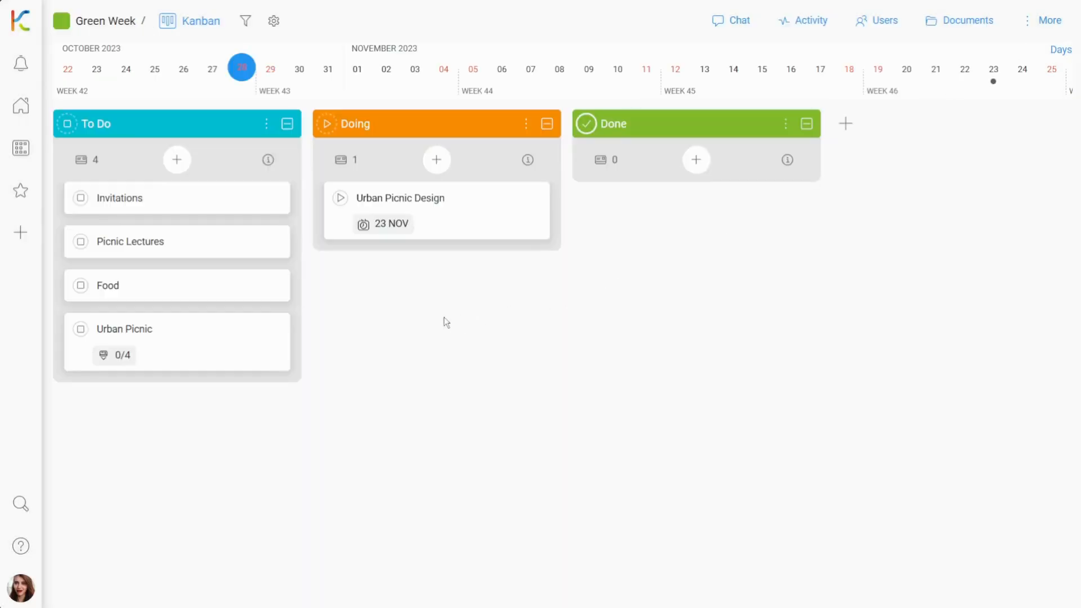
drag(248, 295, 535, 233)
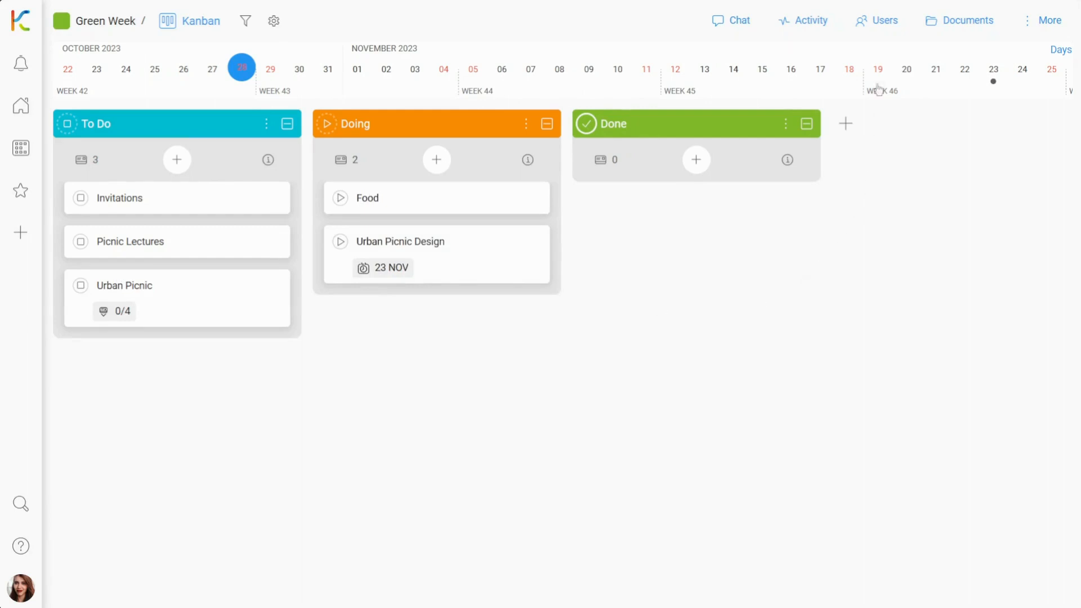
Assign team members by dropping avatars onto the Urban Picnic, Food, Invitations, Picnic Lectures and Urban Picnic Design cards
click(898, 25)
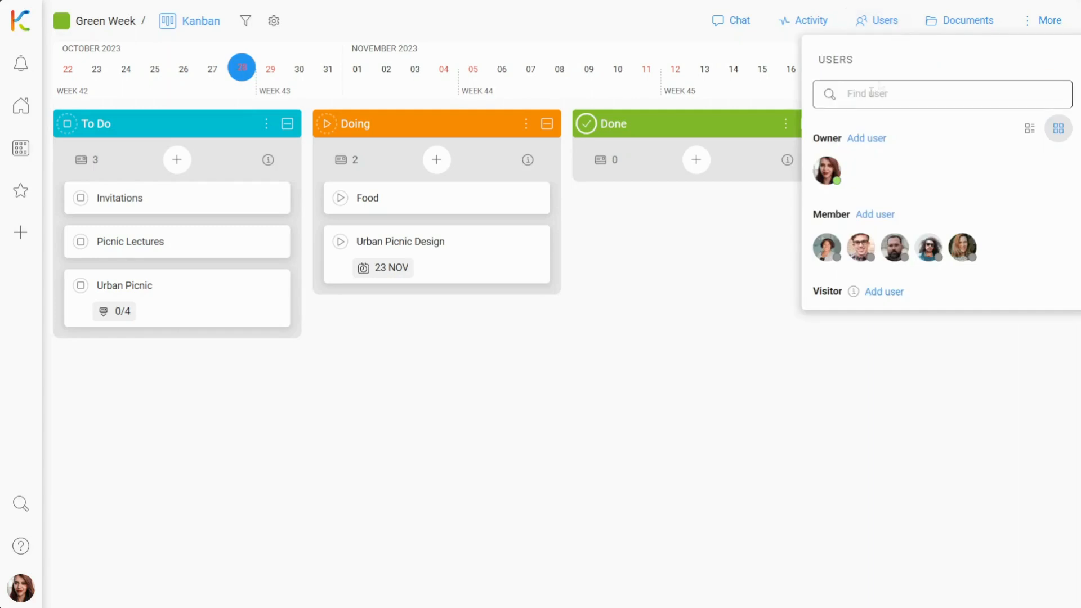
drag(736, 209, 238, 311)
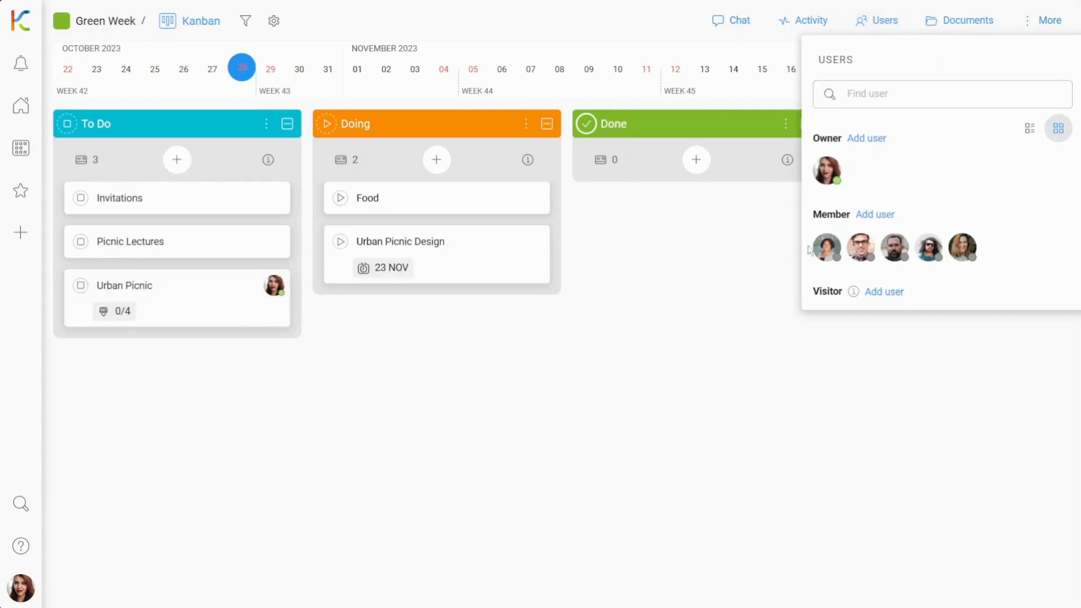
drag(809, 251, 533, 207)
drag(859, 253, 264, 212)
drag(894, 251, 284, 248)
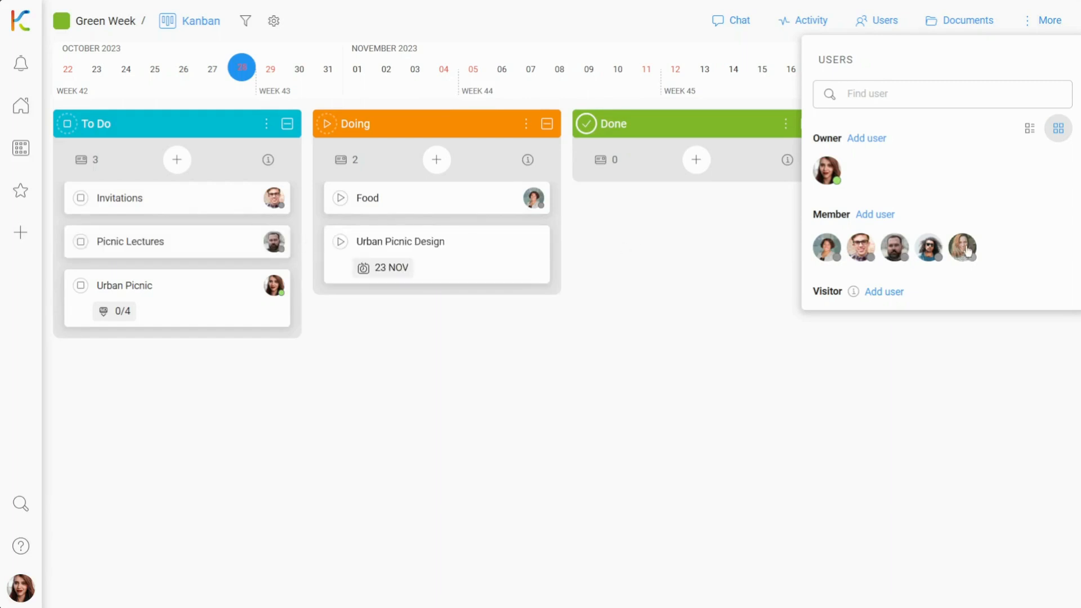
drag(962, 247, 517, 258)
click(715, 353)
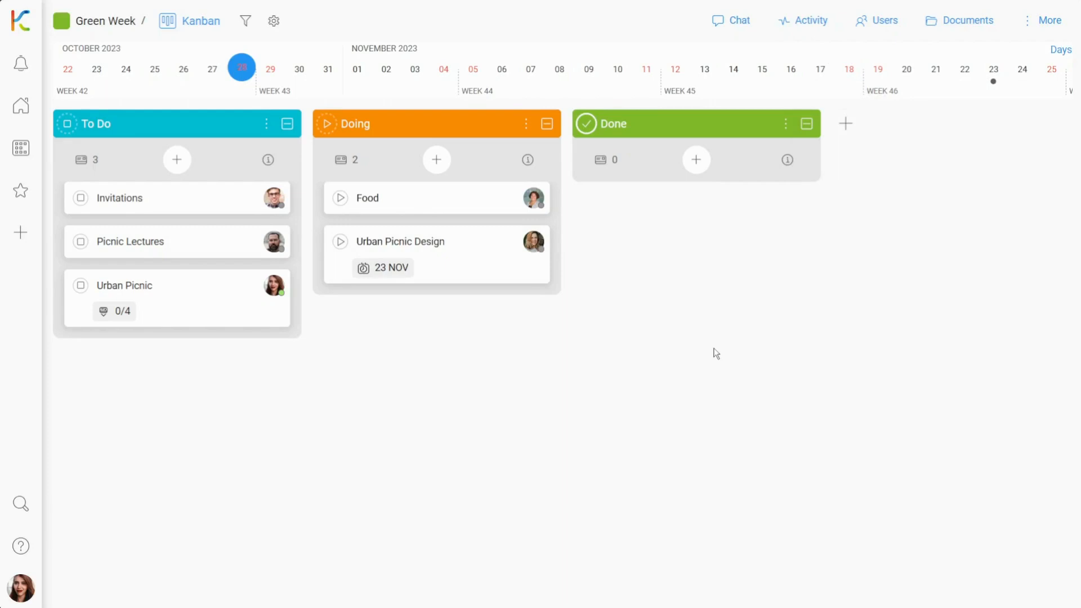
Open the Urban Picnic card and add three more team members as card members
click(258, 306)
click(134, 177)
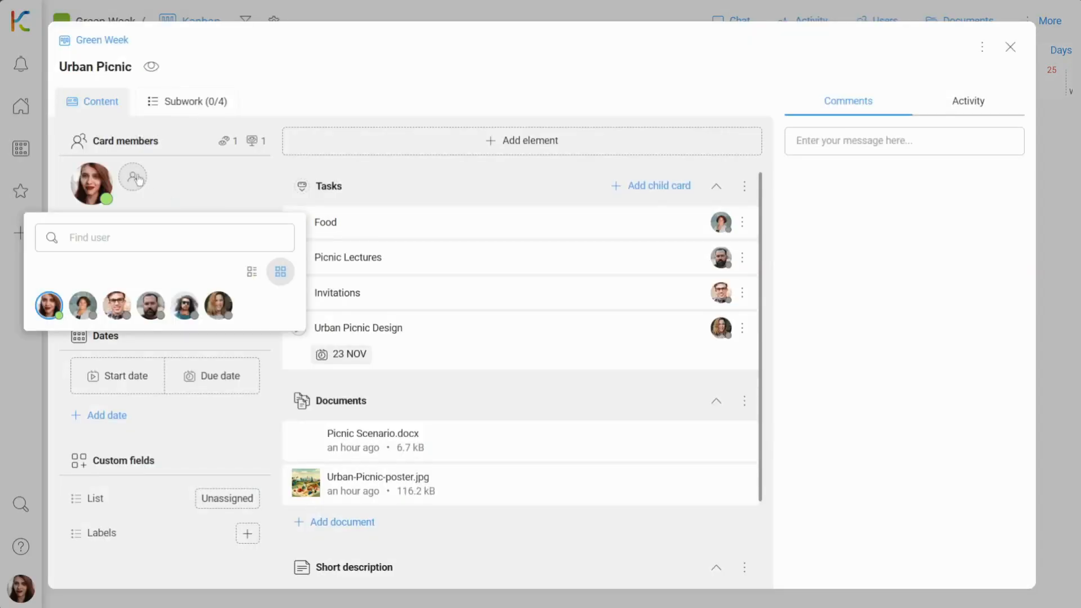
click(181, 298)
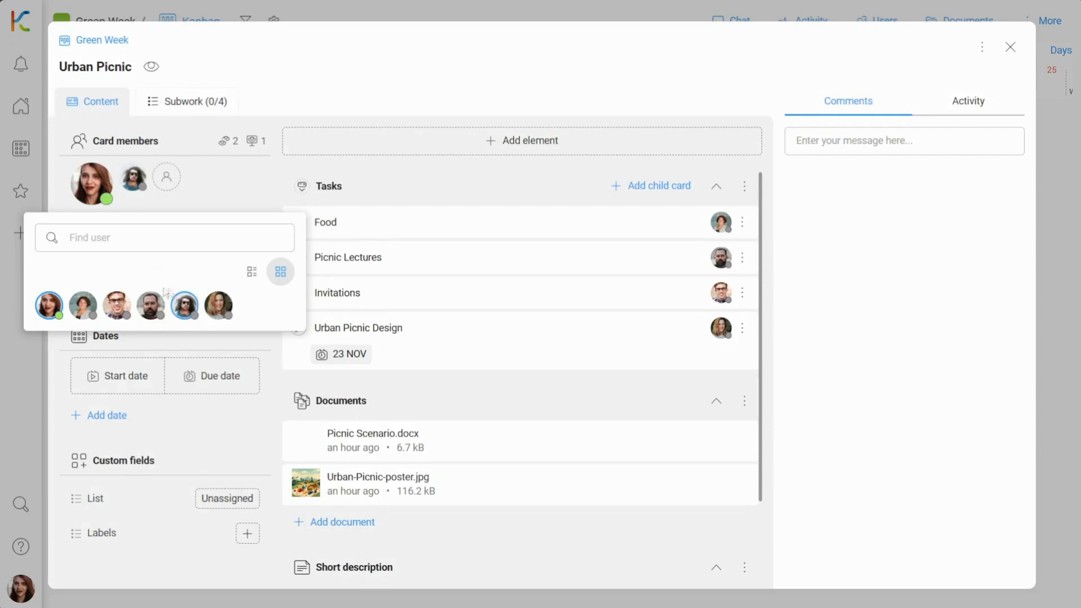
click(151, 304)
click(79, 306)
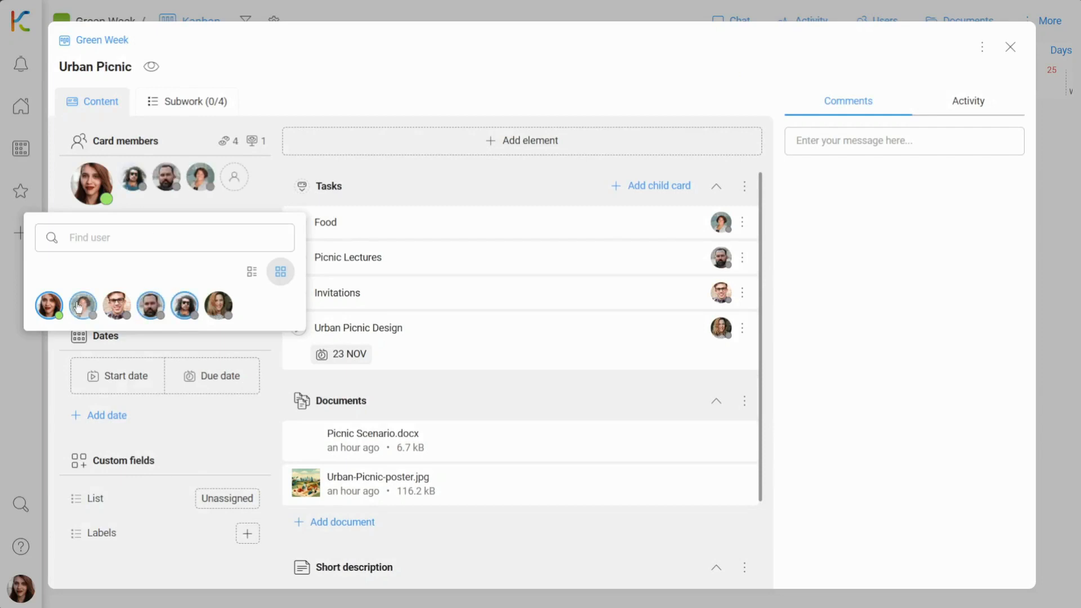
click(307, 92)
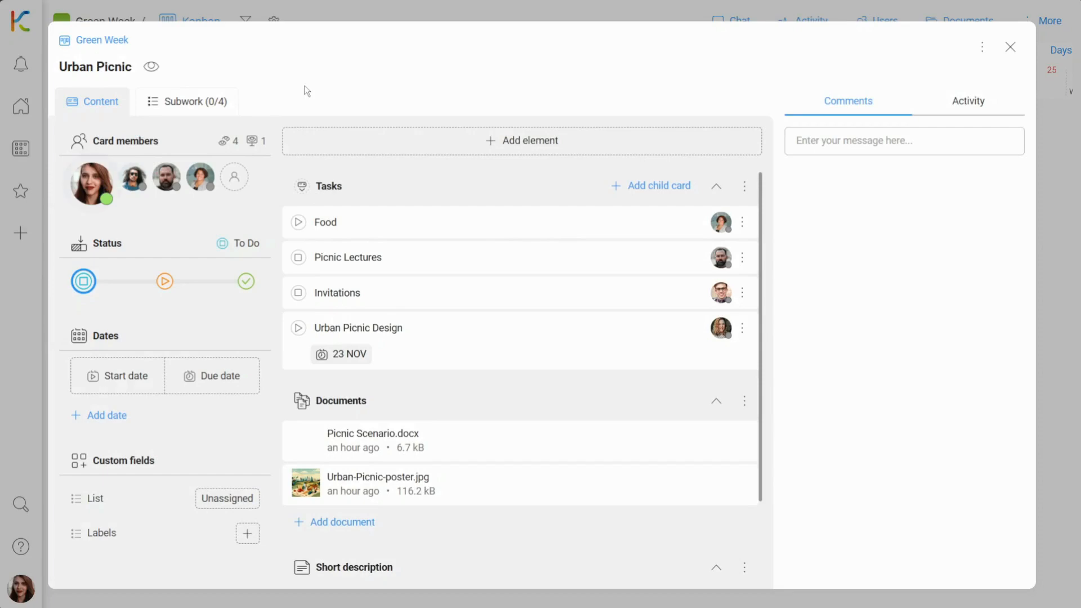